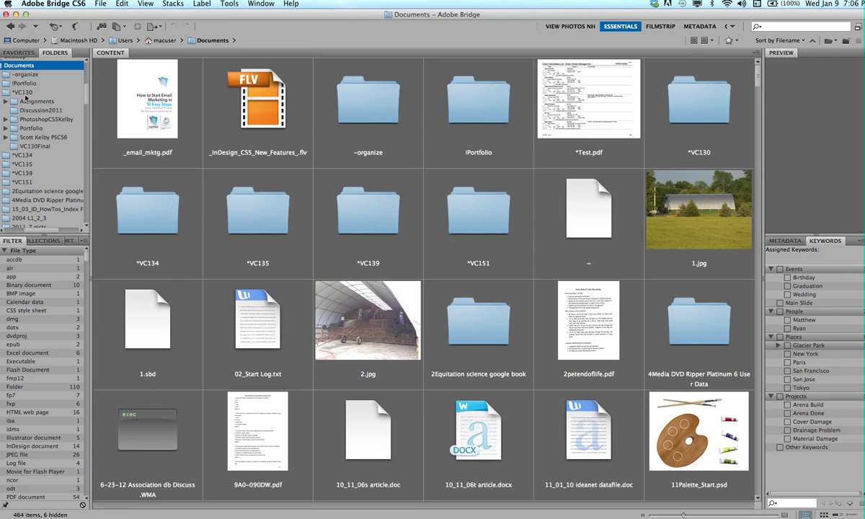
Add the Scott Kelby PSCS6 folder inside VC130 to Favorites.
left_click(25, 93)
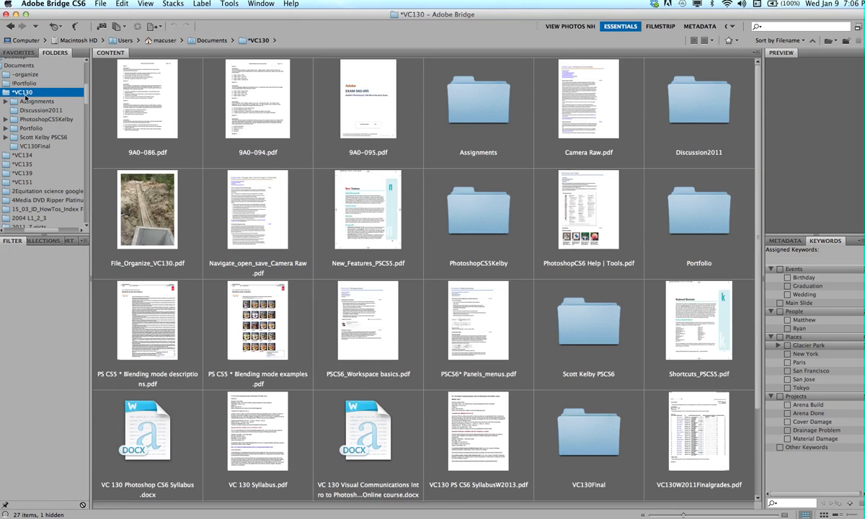
left_click(22, 137)
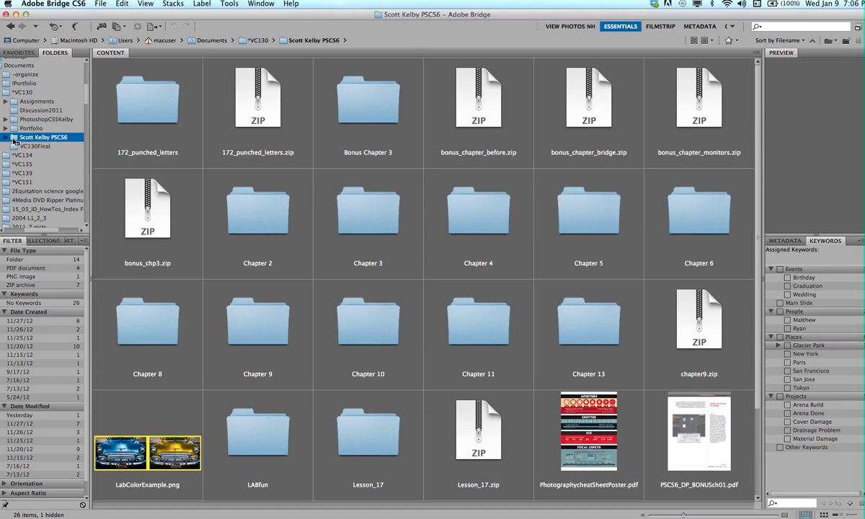
right_click(13, 141)
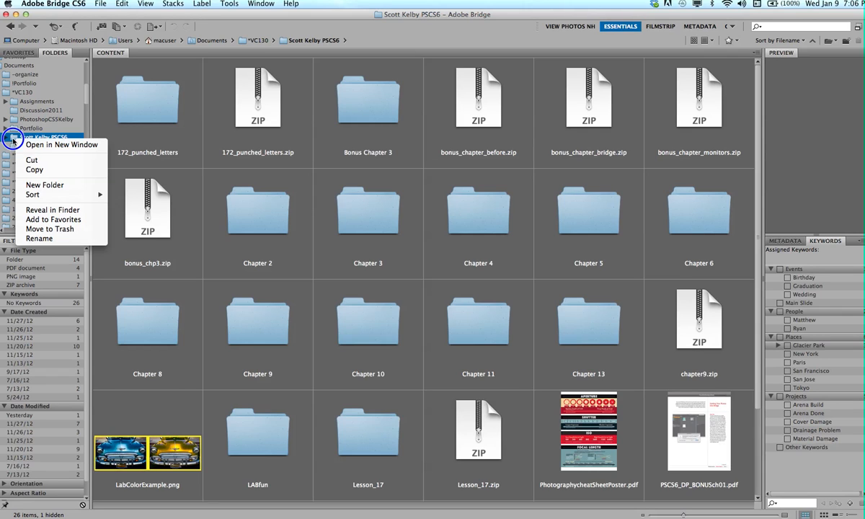
left_click(50, 218)
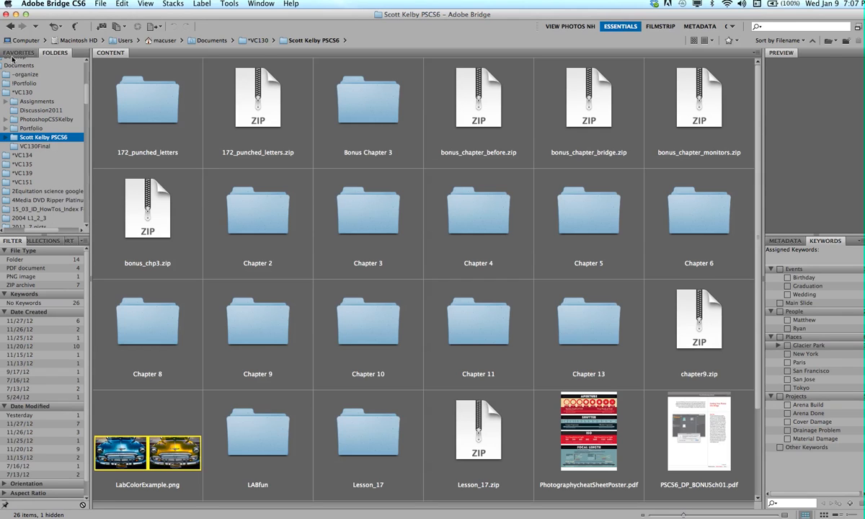
Open the Chapter 2 folder through the Scott Kelby PSCS6 favorite.
left_click(10, 55)
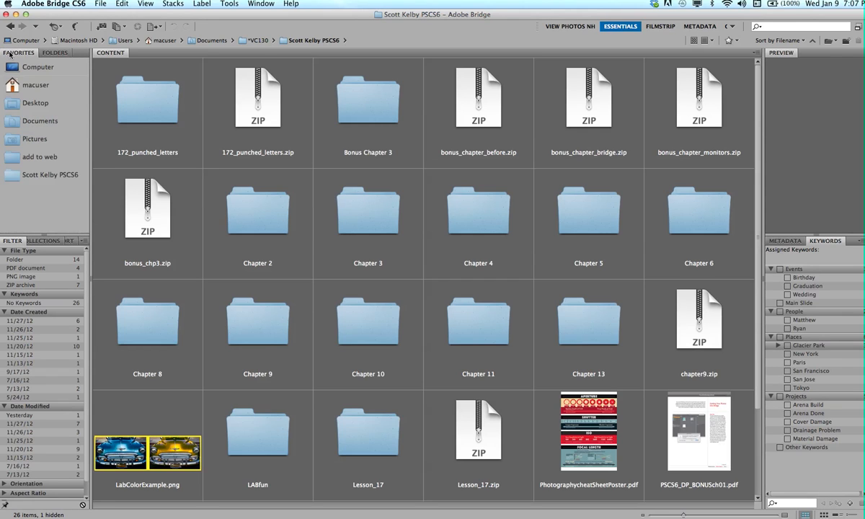
left_click(14, 179)
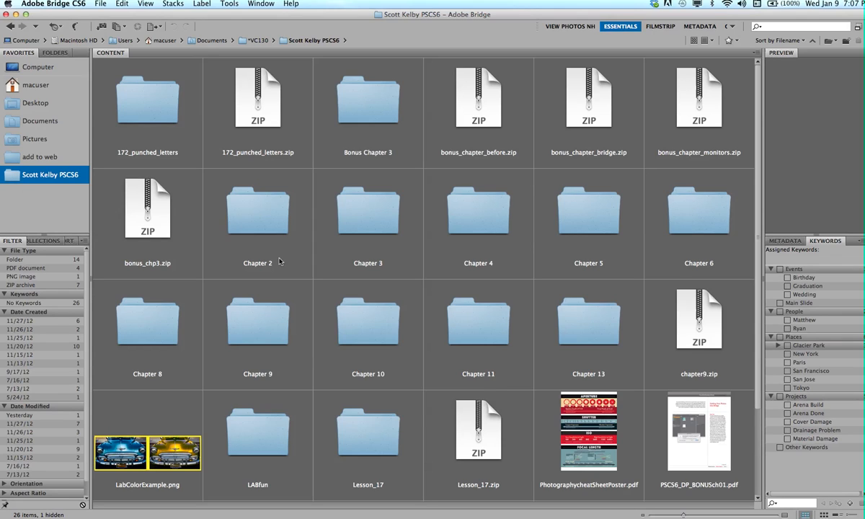
double_click(256, 224)
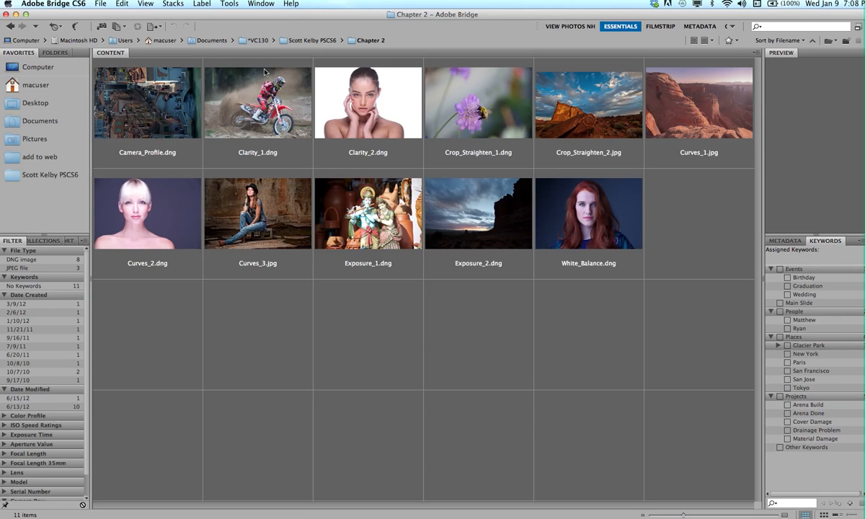
Select all eleven images in Chapter 2 and duplicate them.
left_click(163, 114)
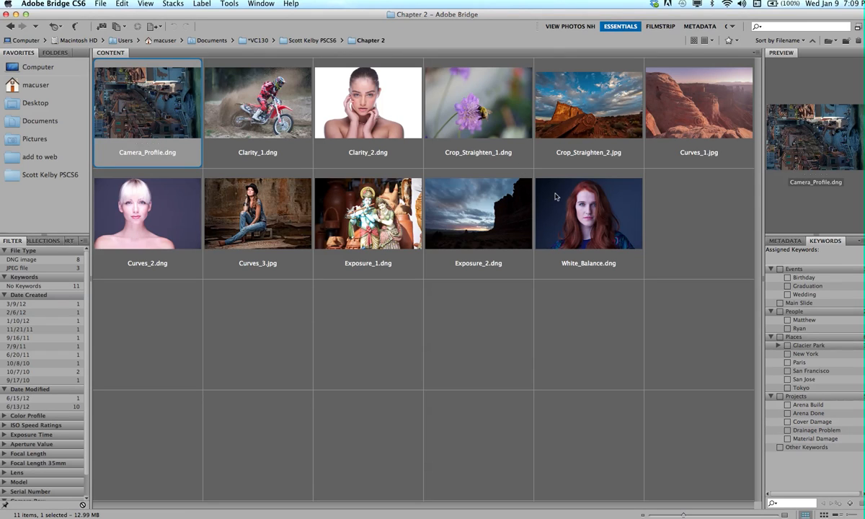
left_click(583, 217)
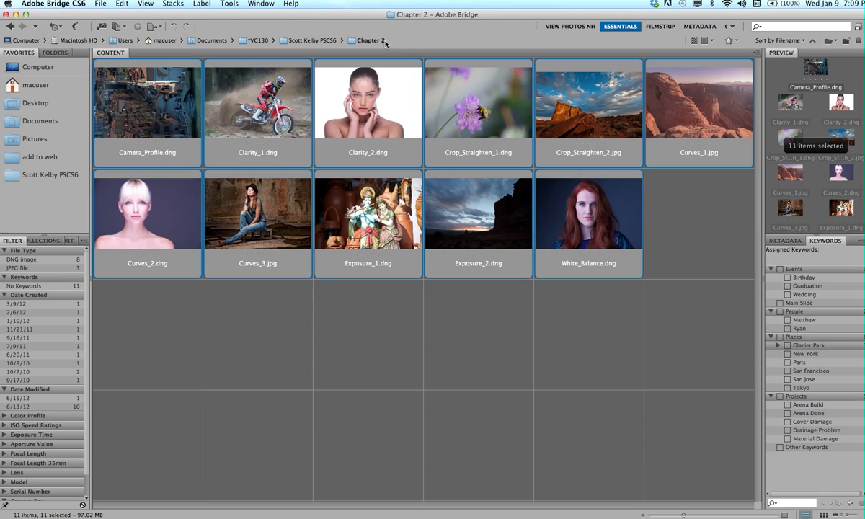
left_click(122, 3)
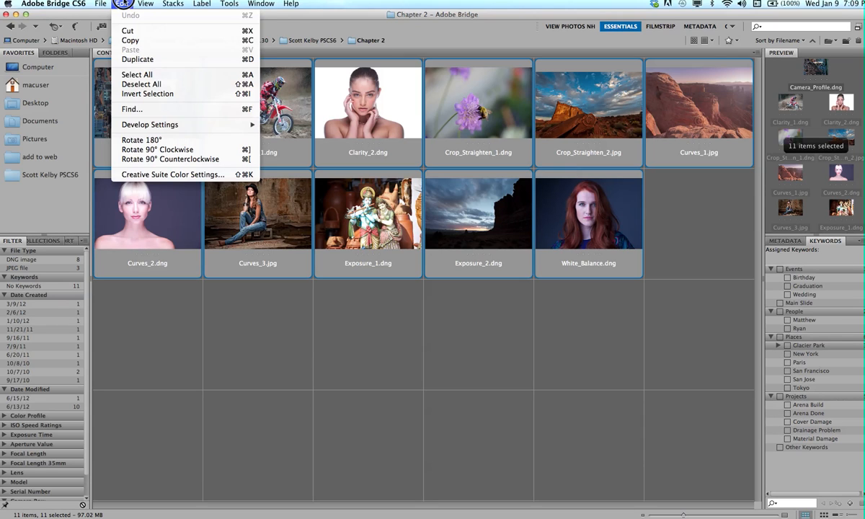
left_click(123, 3)
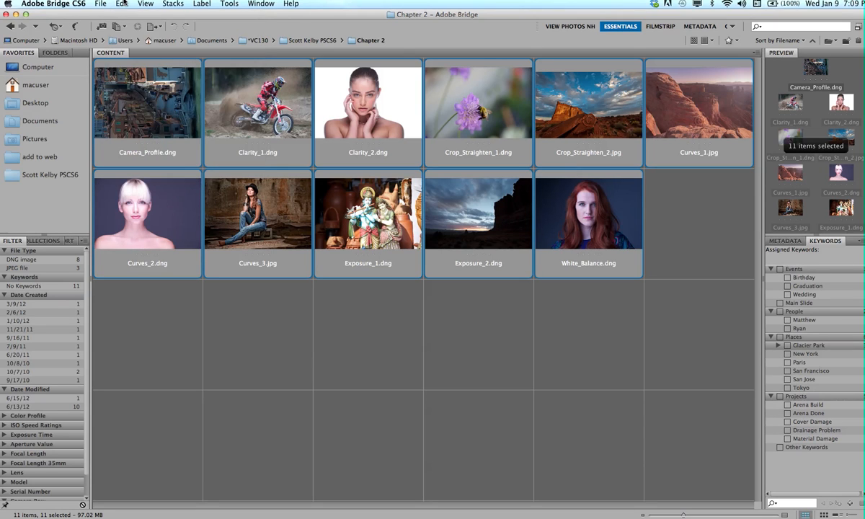
left_click_drag(62, 56, 64, 124)
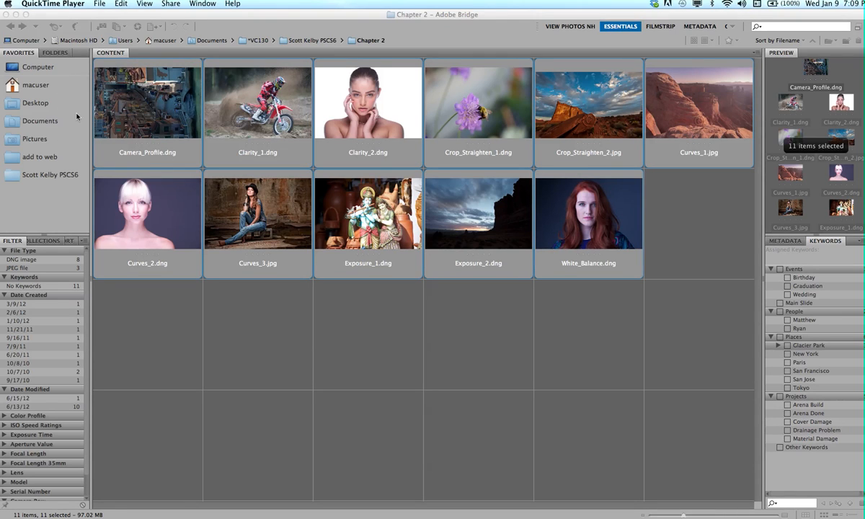
left_click(121, 5)
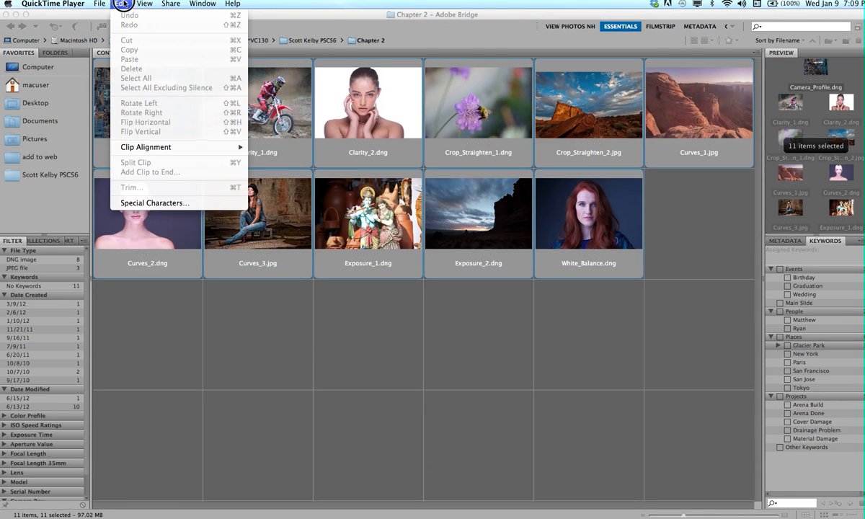
mouse_move(124, 4)
left_mouse_down()
mouse_move(98, 4)
mouse_move(115, 5)
left_mouse_up()
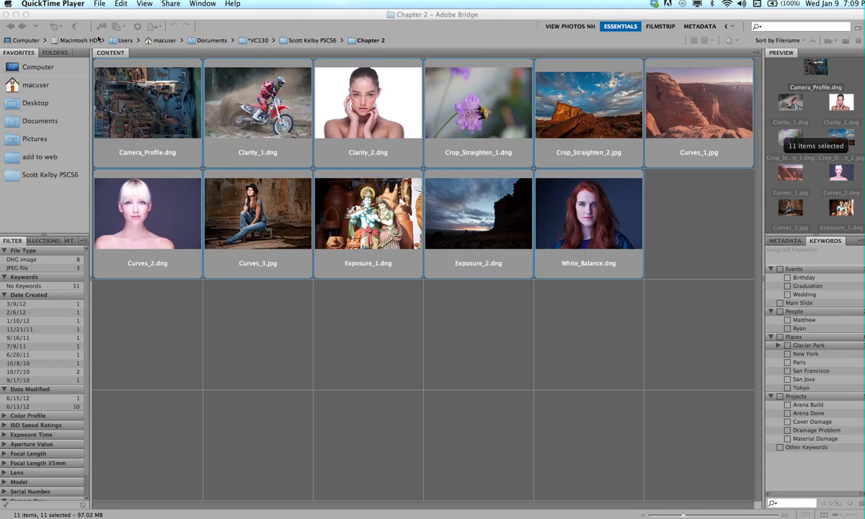
left_click(242, 11)
left_click(121, 3)
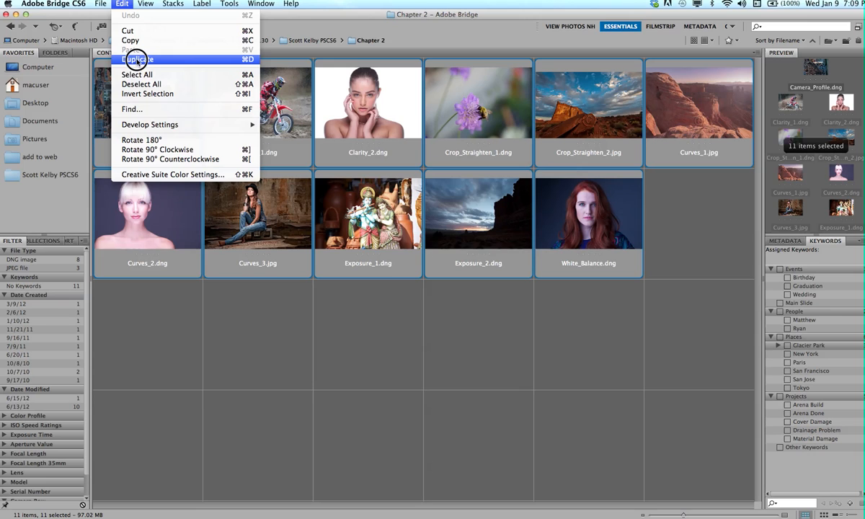
left_click(137, 60)
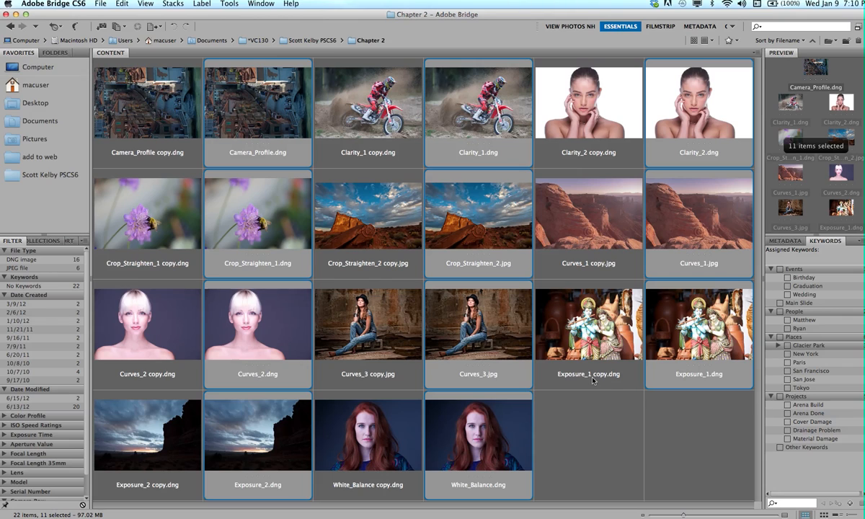
Select the eleven copy images and open Batch Rename using String Substitution on the original filename.
left_click(576, 443)
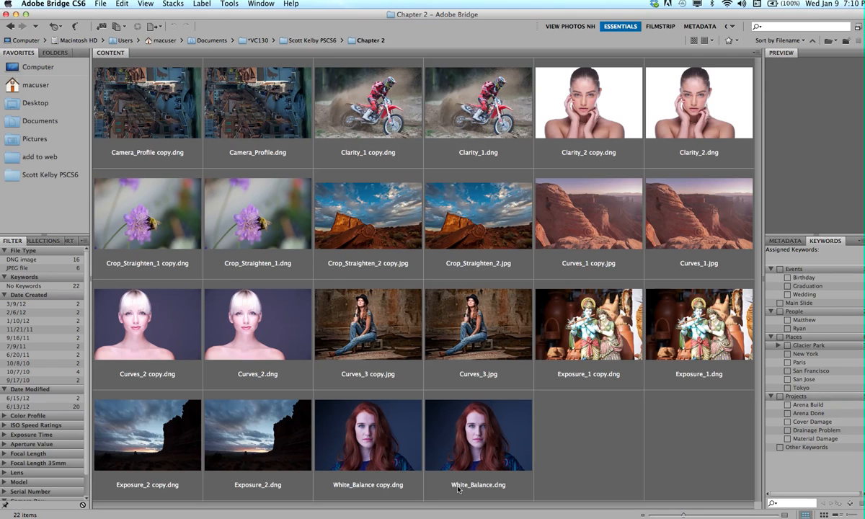
left_click(375, 456)
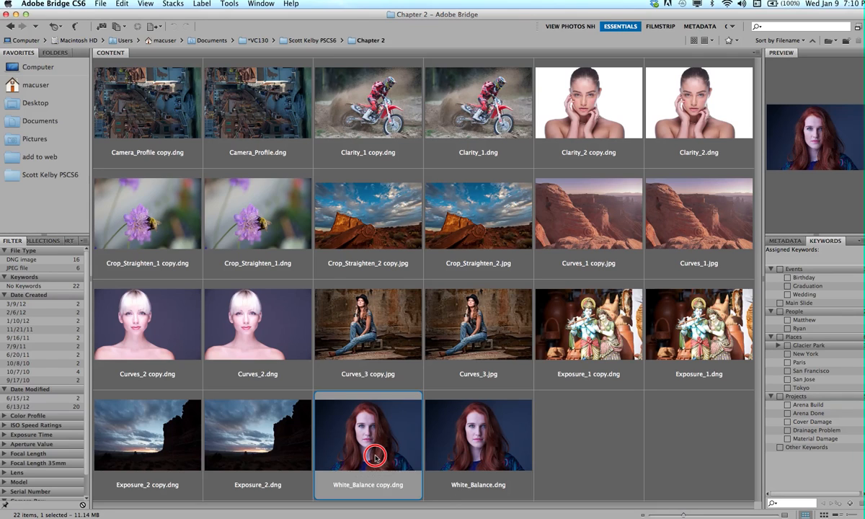
left_click(152, 452, "super")
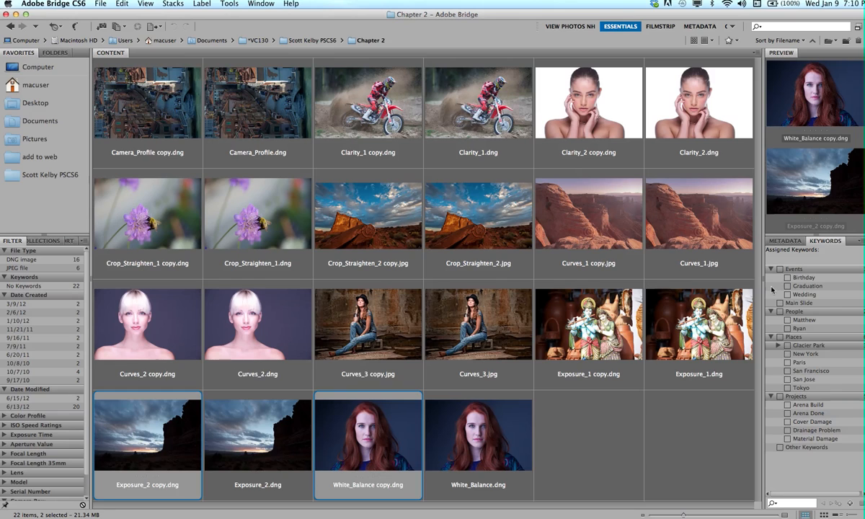
left_click(616, 337, "super")
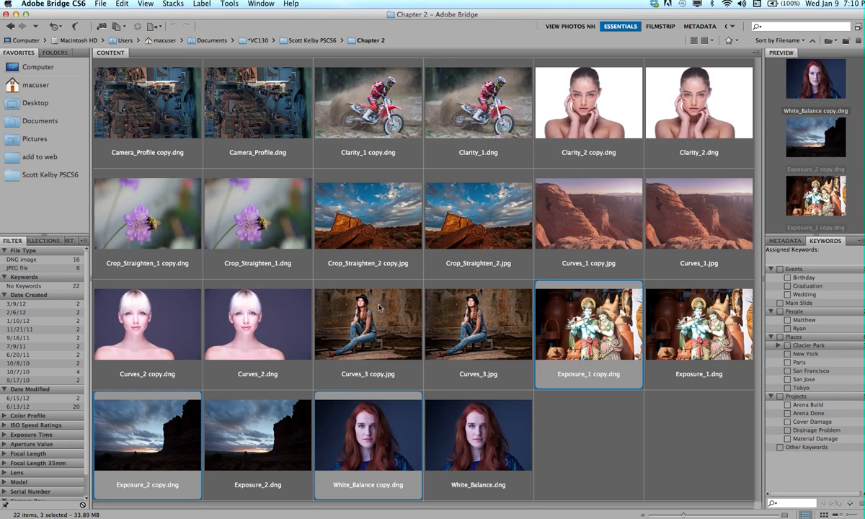
left_click(324, 312, "super")
left_click(145, 306, "super")
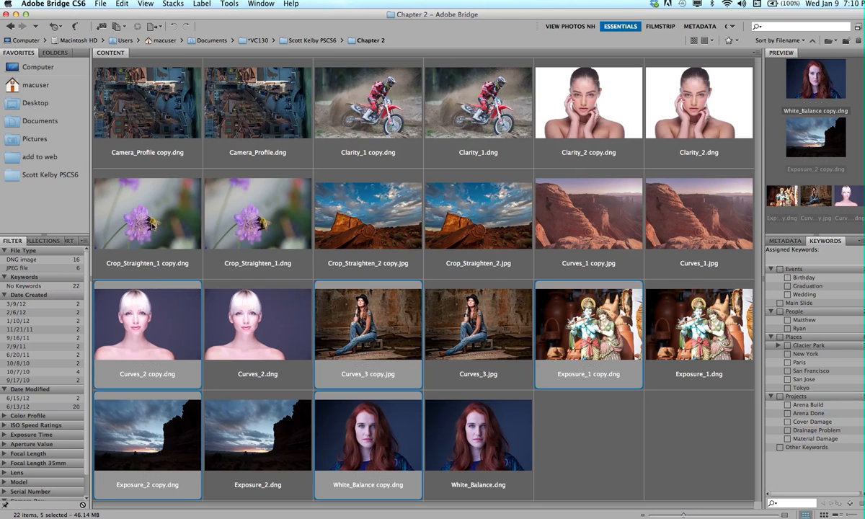
left_click(144, 216, "super")
left_click(348, 181, "super")
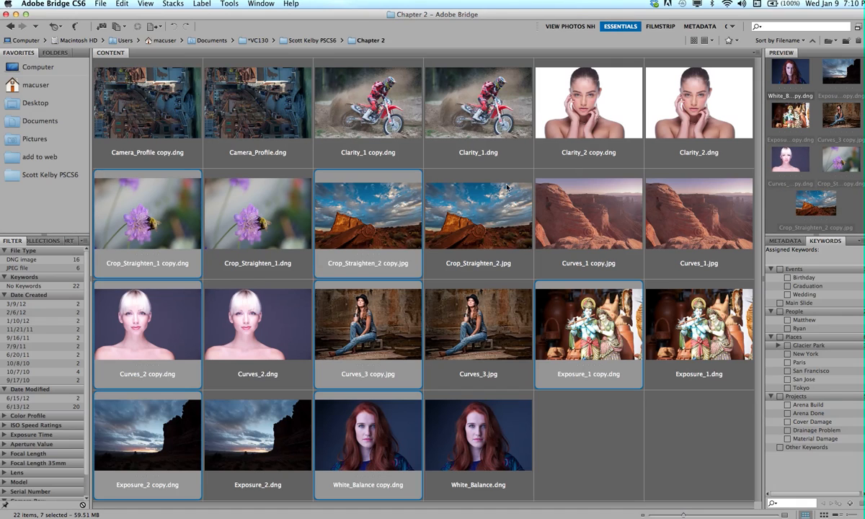
left_click(547, 186, "super")
left_click(588, 81, "super")
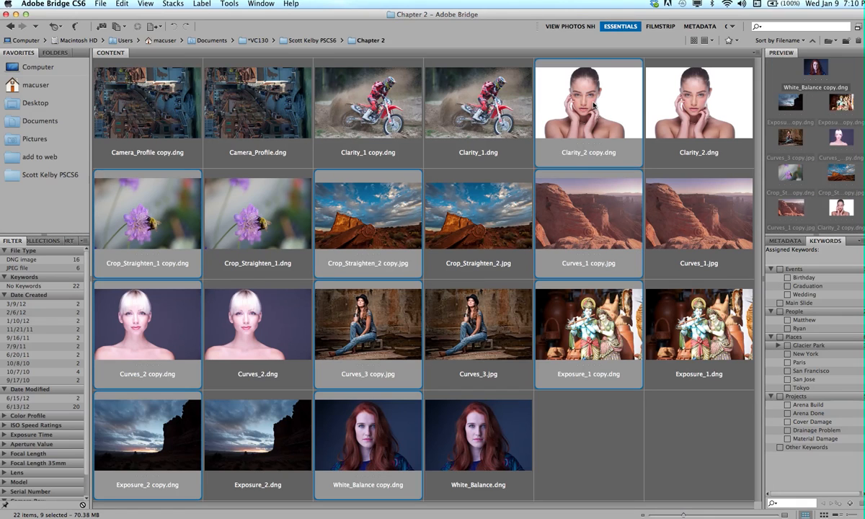
left_click(377, 99, "super")
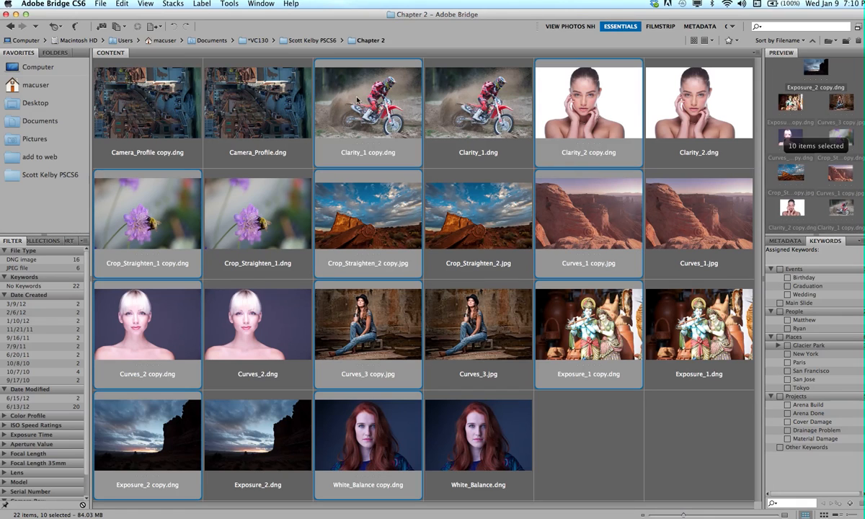
left_click(156, 88, "super")
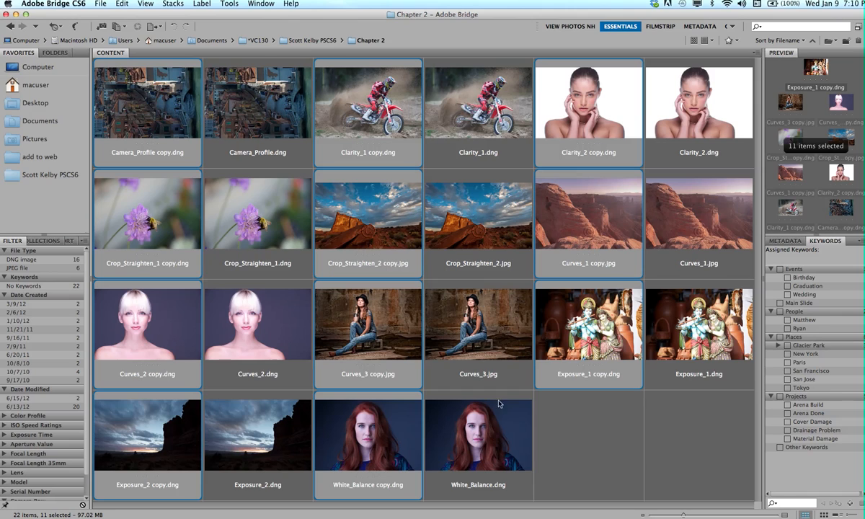
left_click(230, 4)
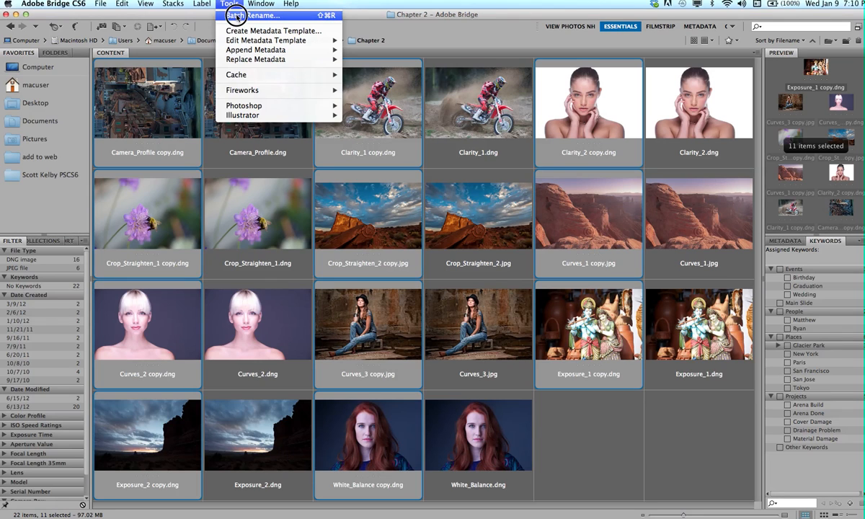
left_click(237, 15)
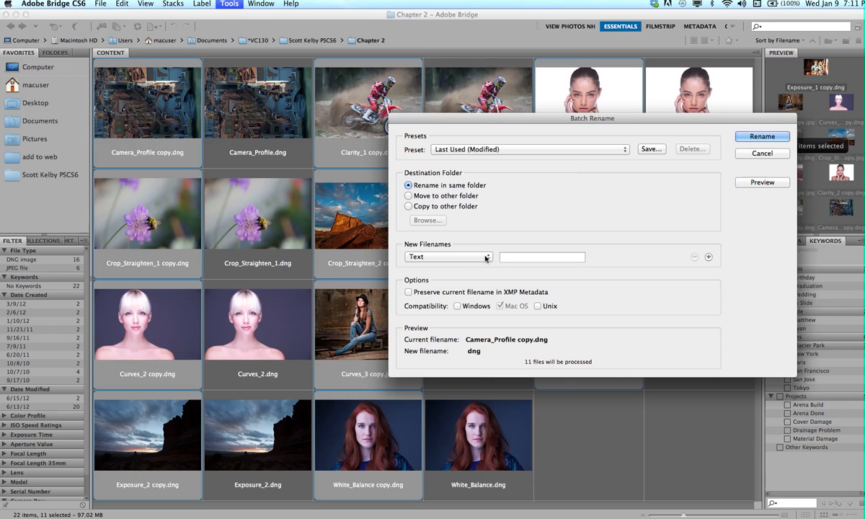
left_click(487, 257)
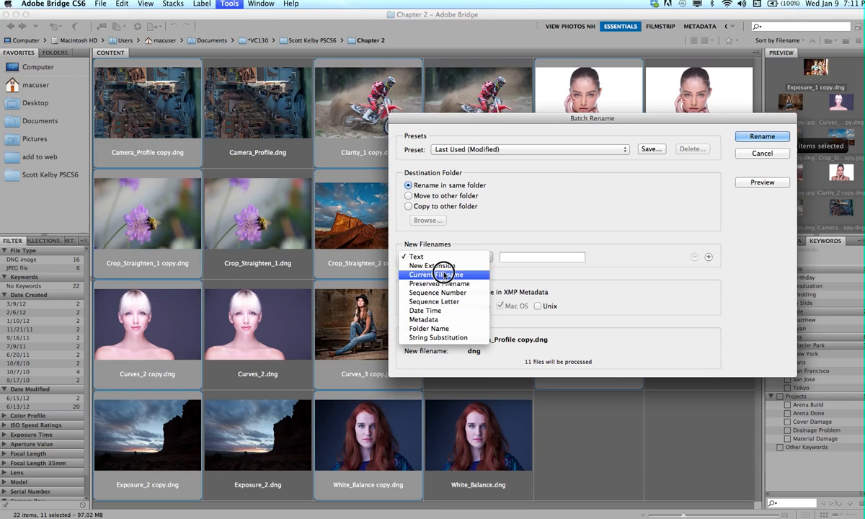
left_click(450, 338)
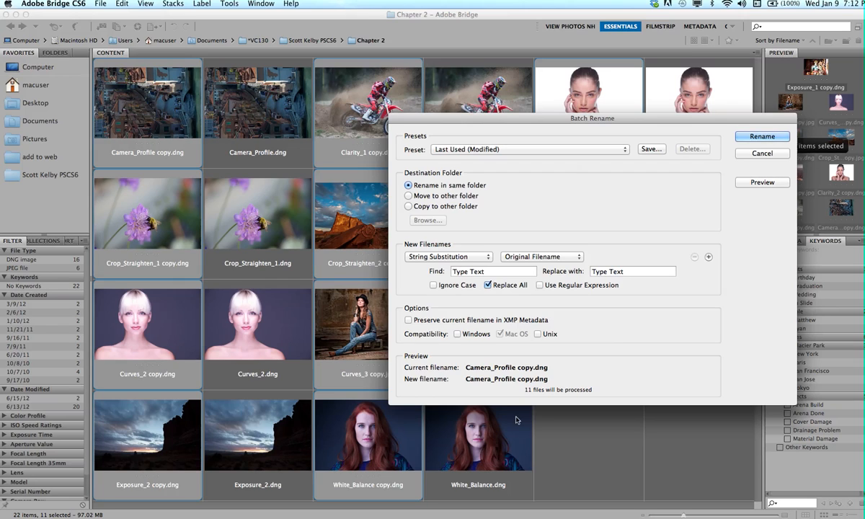
Set the substitution to find "." and replace it with "_NH.".
left_click(489, 272)
type(".")
left_click_drag(633, 272, 587, 272)
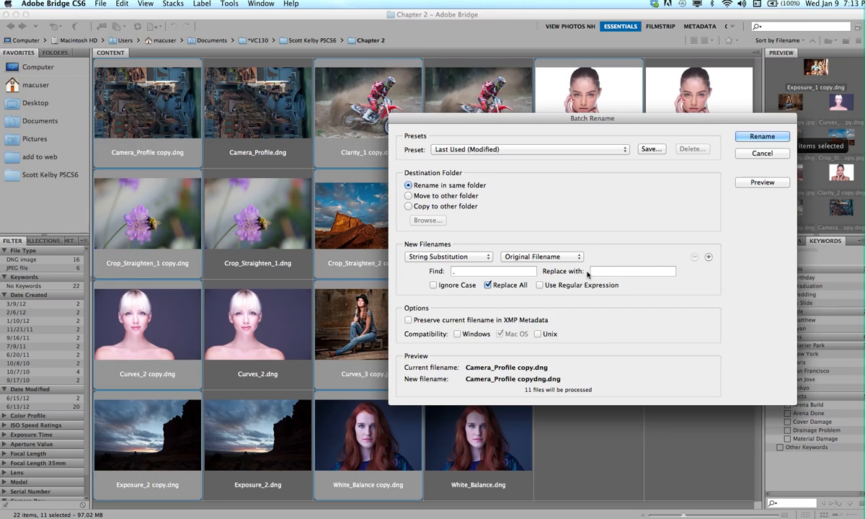
type("_NH.")
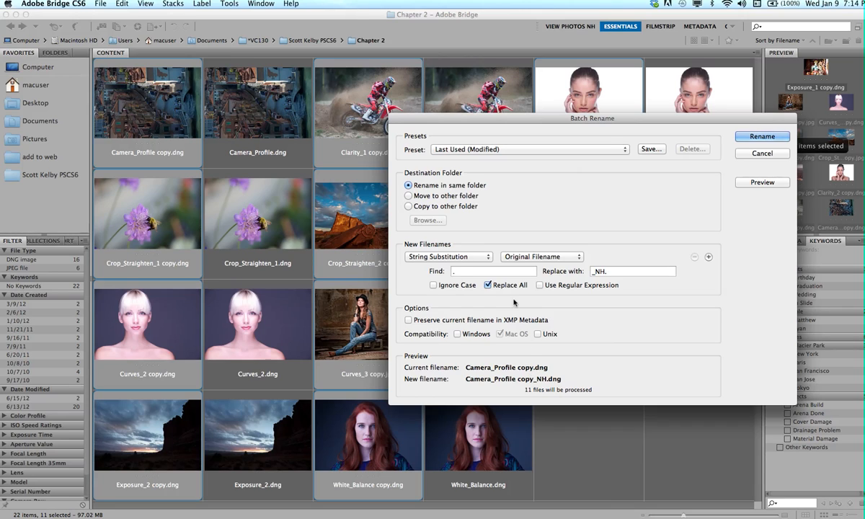
Change the find text to "copy." and run the batch rename.
type(".")
key("Left")
type("copy")
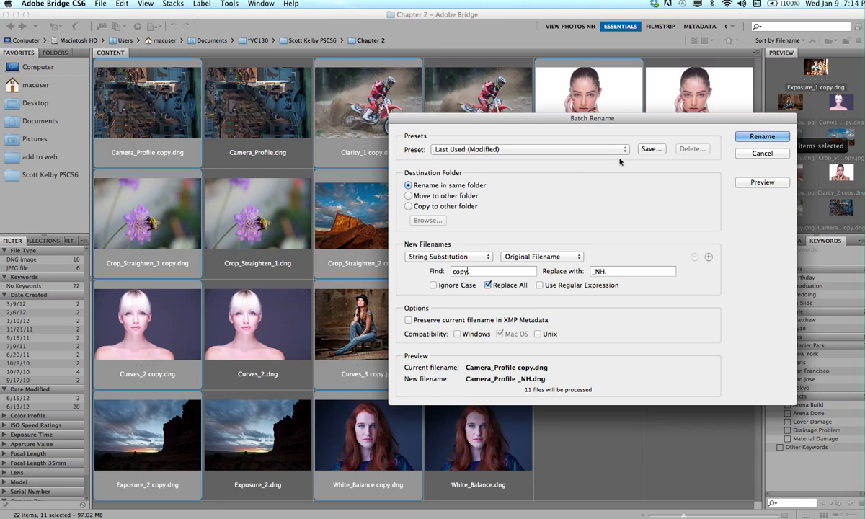
left_click(763, 136)
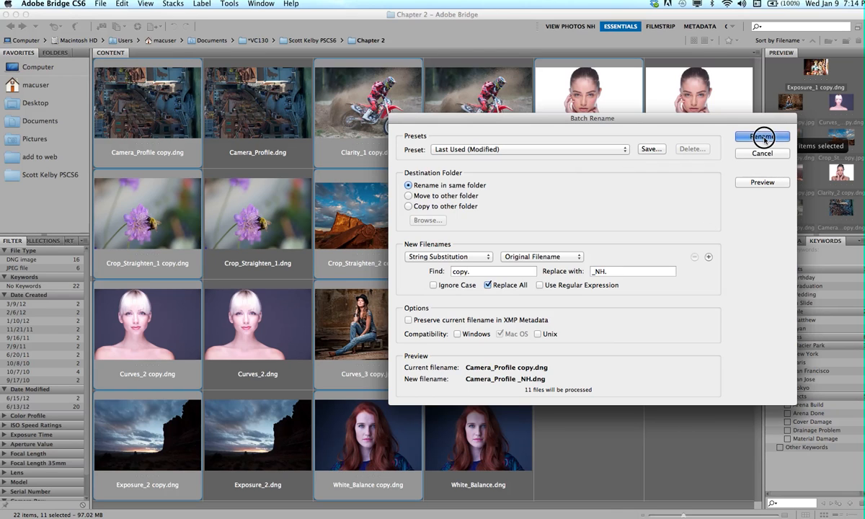